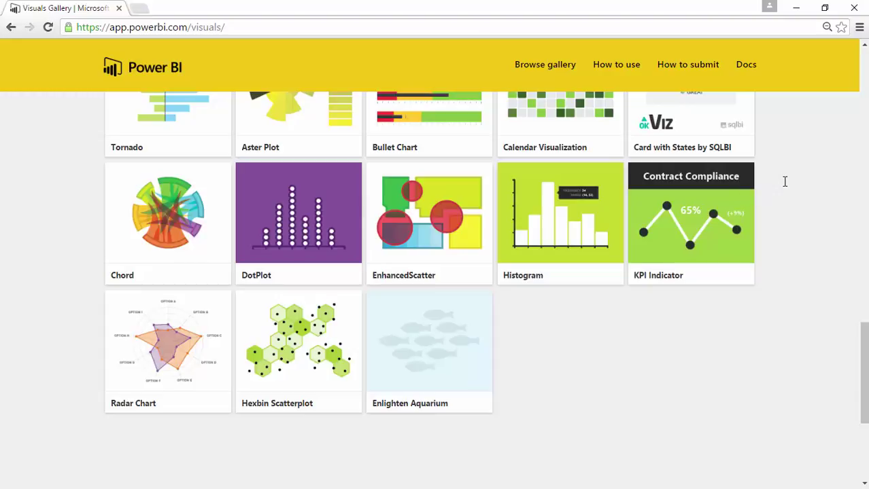
- Review the Histogram visual's details in the Visuals Gallery, then return to Power BI Desktop
scroll(783, 181, up, 3)
scroll(785, 185, up, 4)
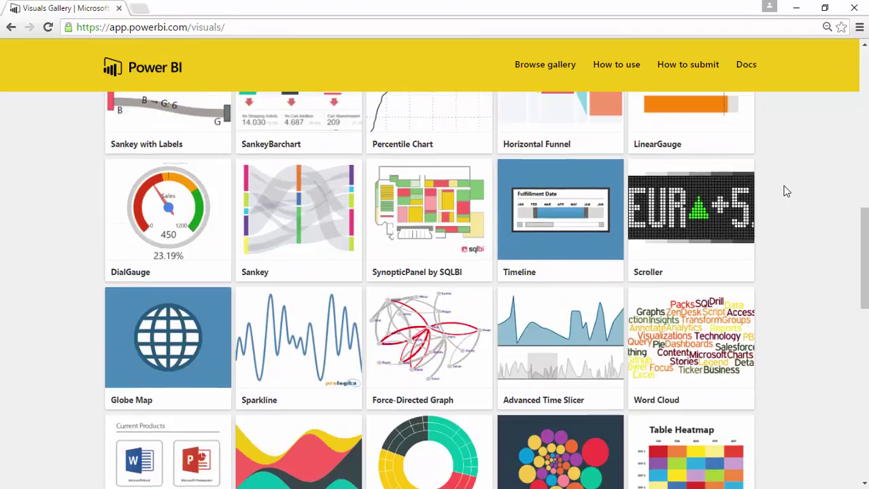
scroll(786, 191, down, 4)
scroll(748, 198, down, 4)
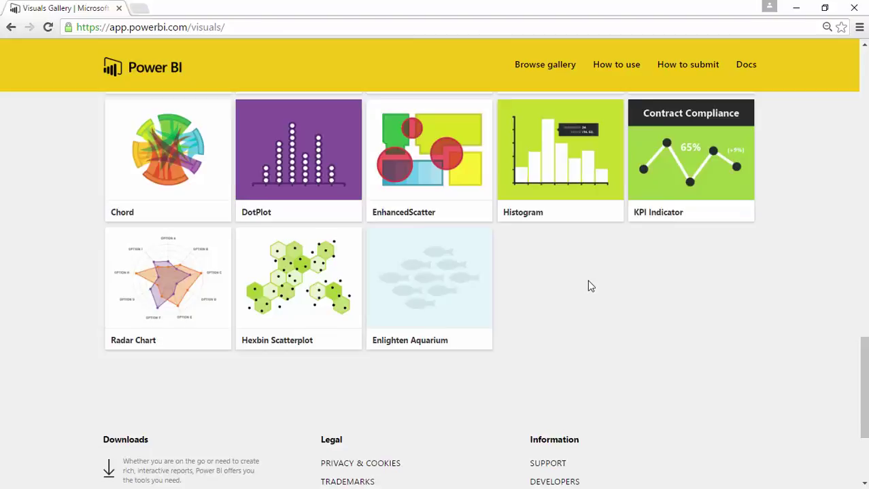
scroll(587, 280, up, 1)
click(557, 264)
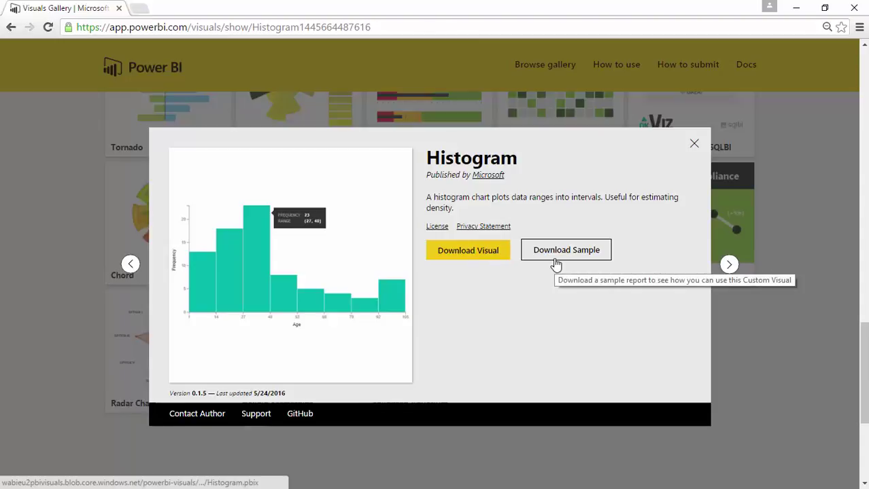
click(694, 146)
key(alt+Tab)
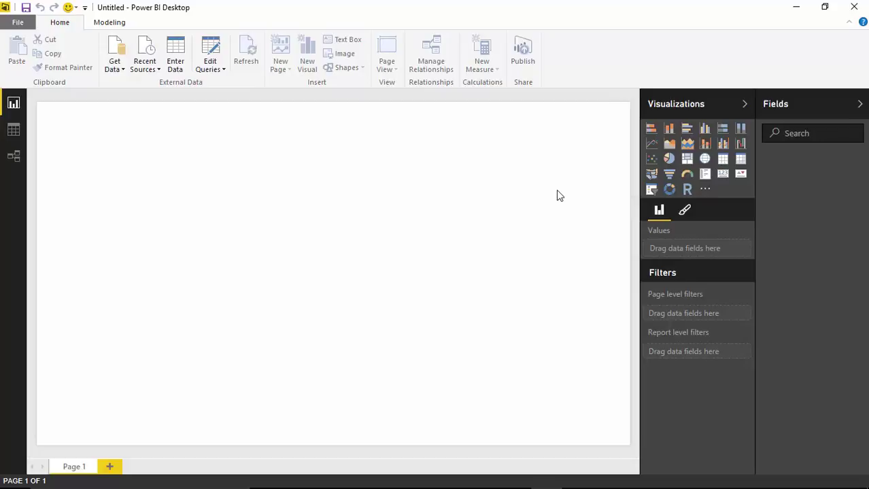
- Import Histogram.0.1.5.pbiviz from the Custom Visuals folder into the Visualizations pane
click(706, 194)
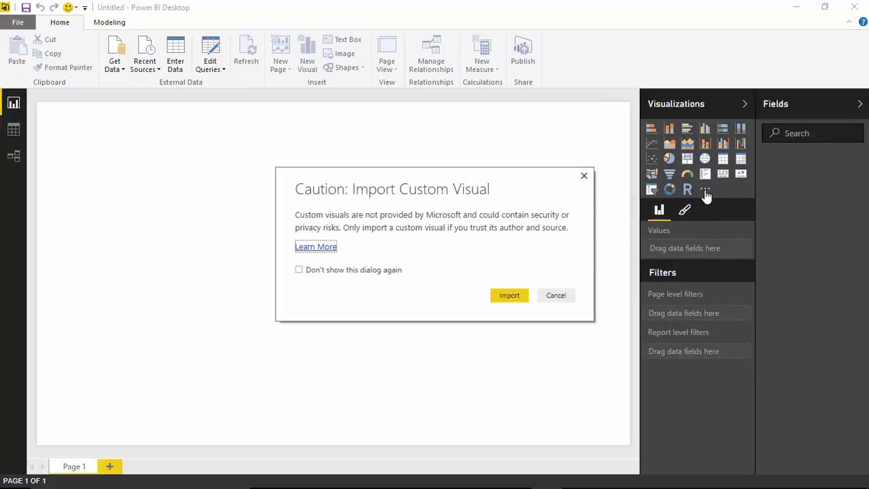
click(510, 297)
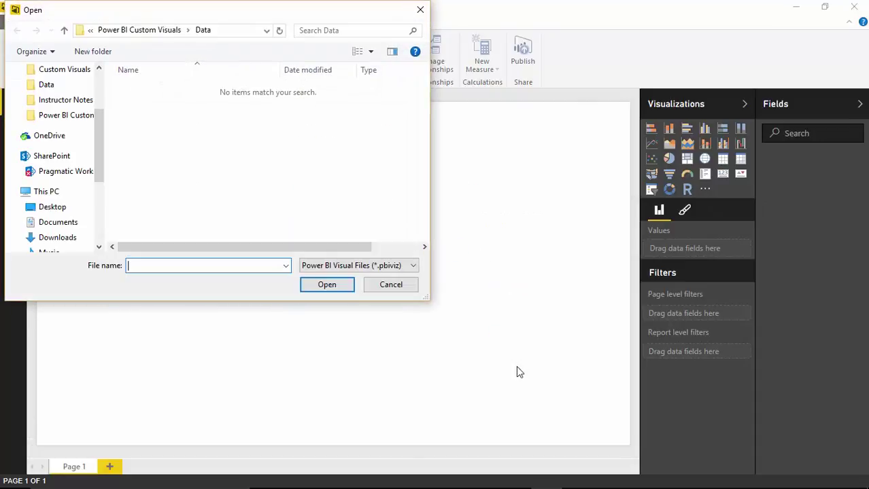
click(147, 30)
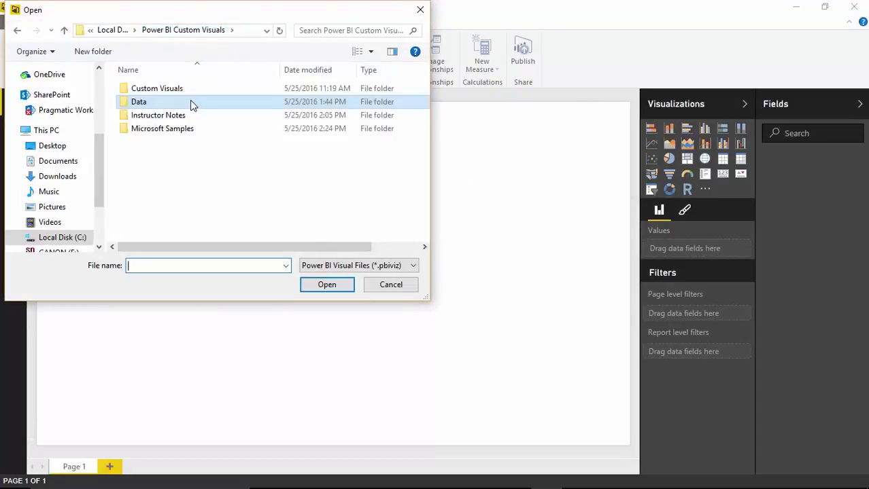
double_click(182, 91)
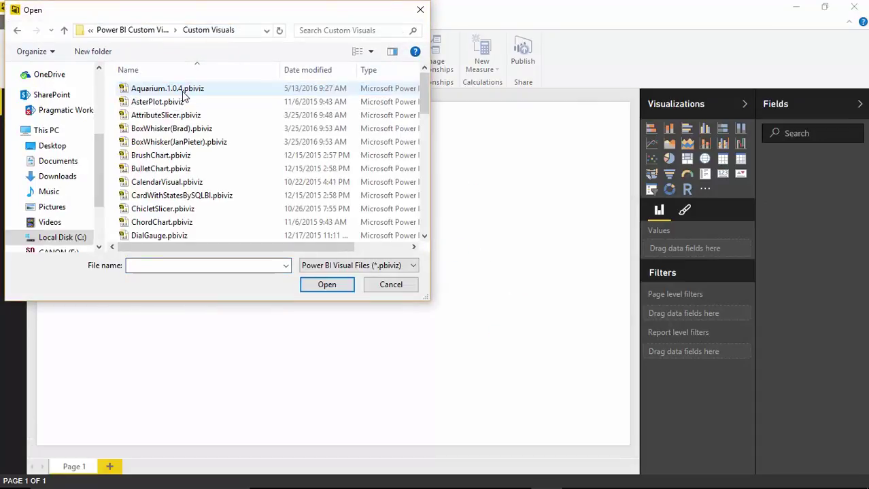
click(204, 118)
key(h)
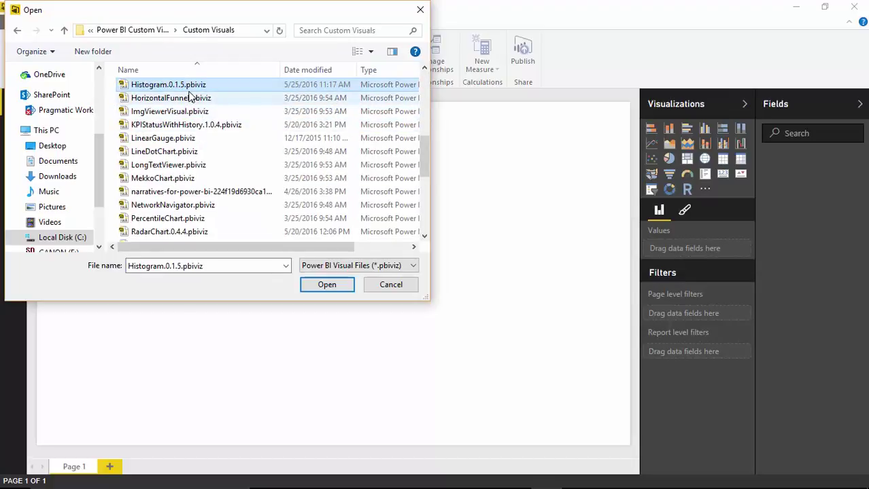
click(326, 284)
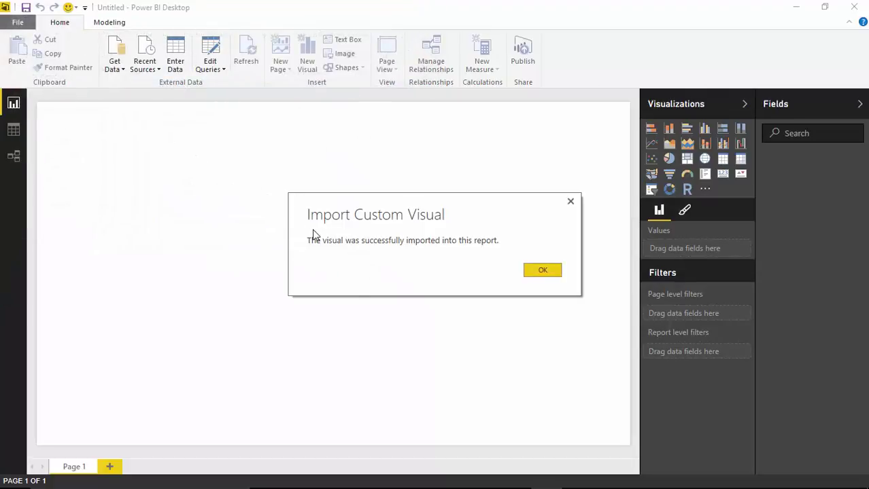
click(540, 270)
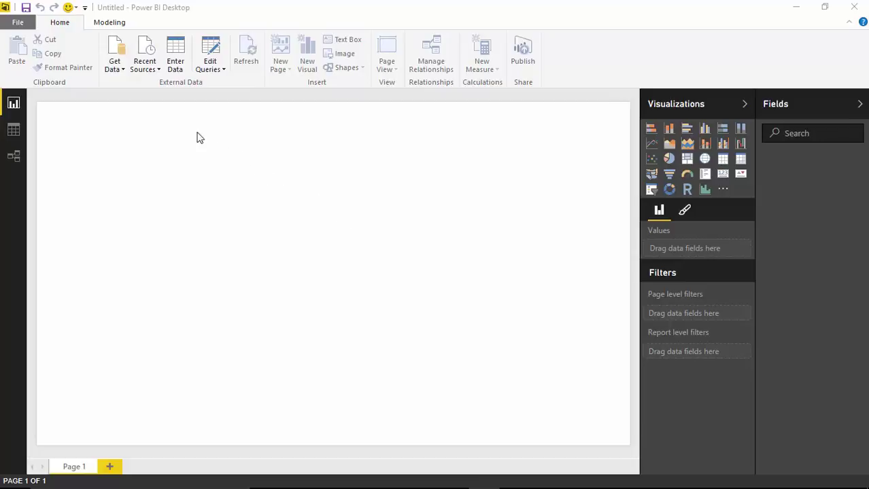
- Connect to the Excel workbook Data\Employee List.xlsx
click(115, 61)
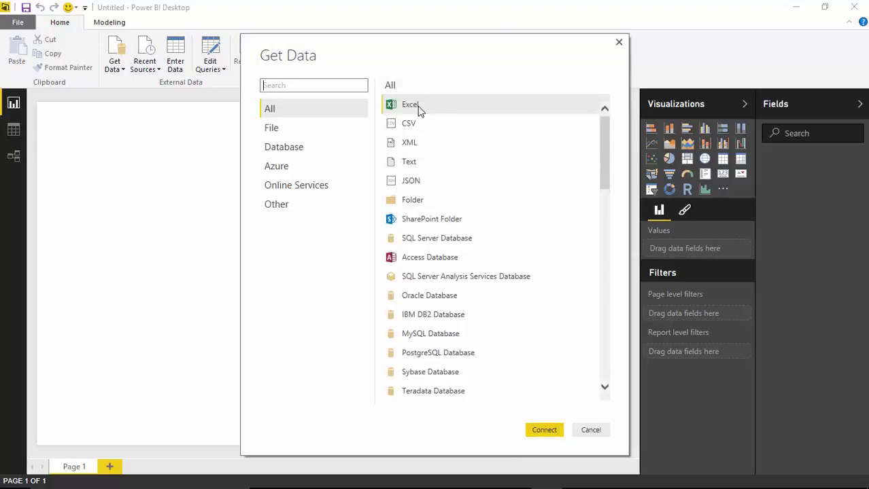
click(416, 105)
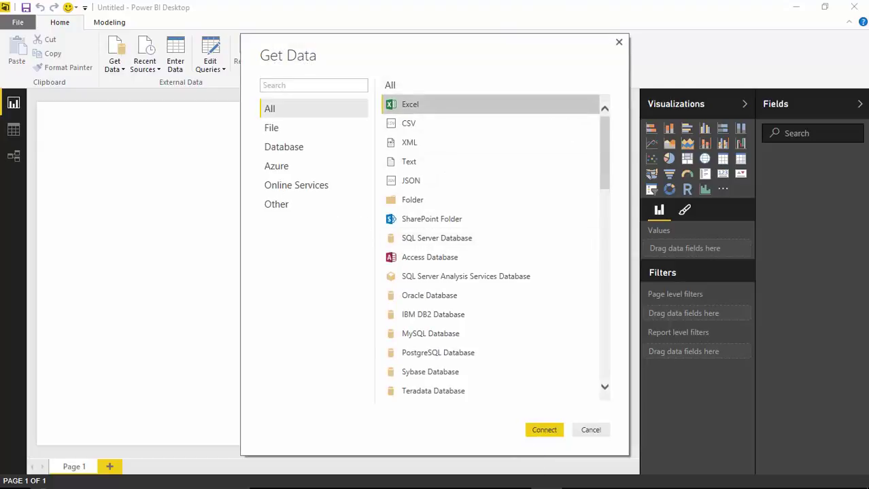
click(541, 430)
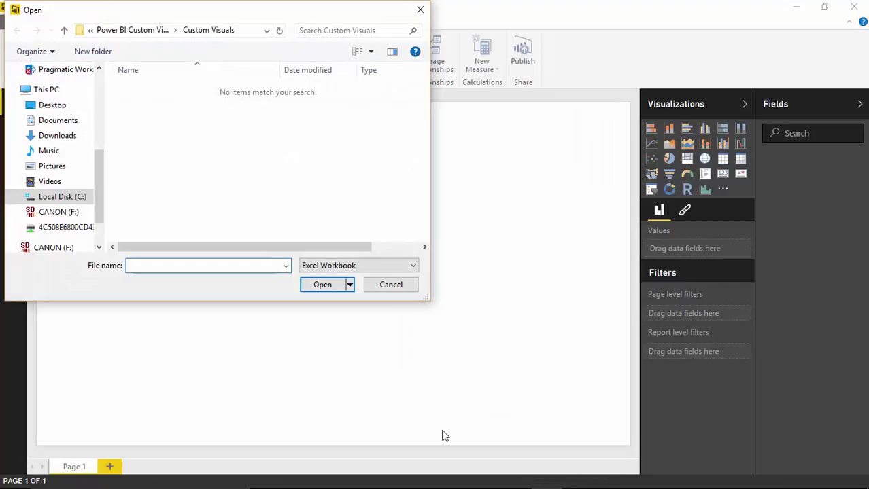
click(139, 30)
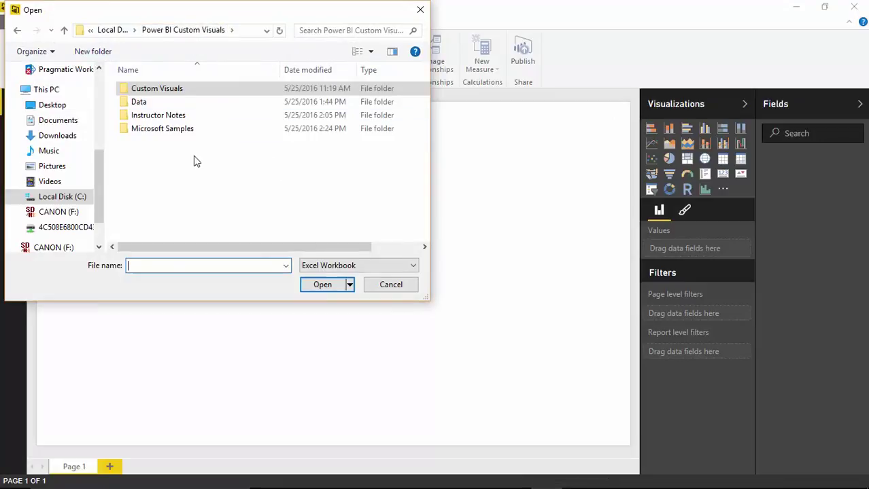
double_click(150, 106)
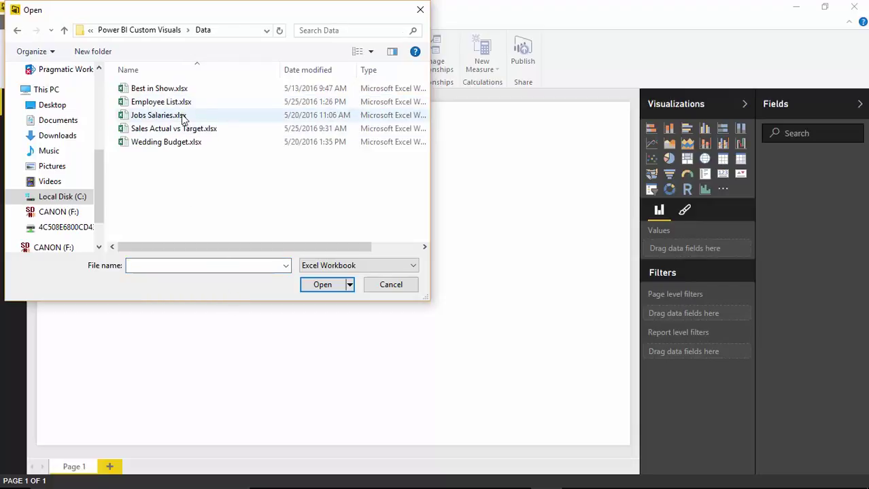
click(181, 103)
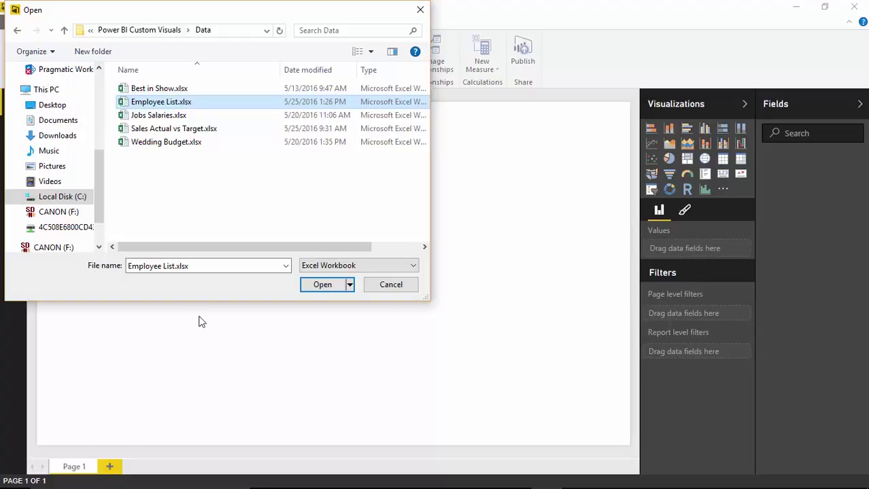
click(312, 288)
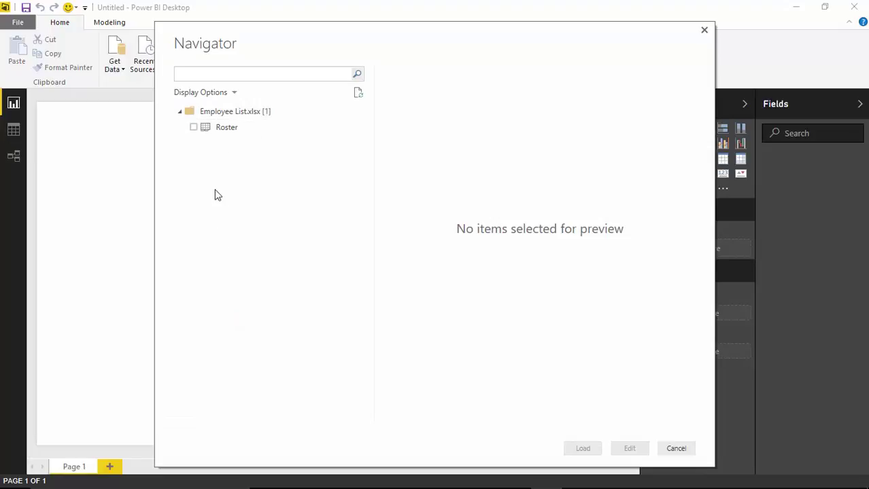
- Select and preview the Roster table in Navigator, then load it
click(212, 130)
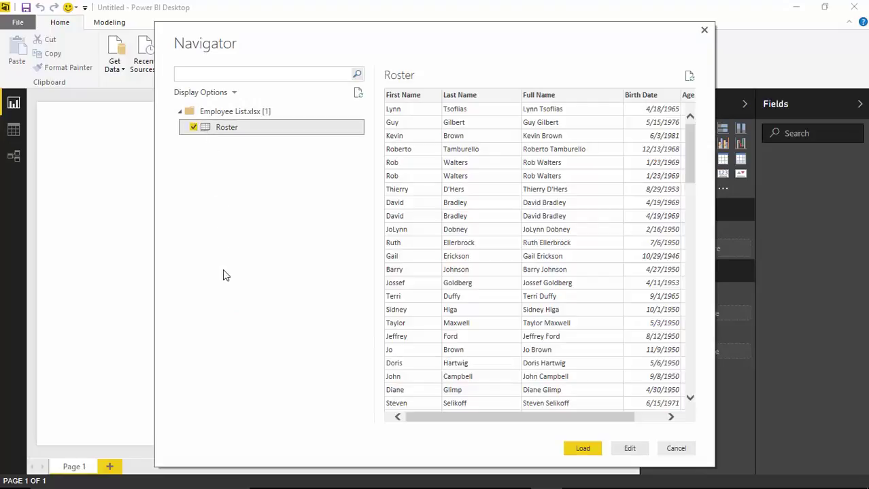
drag(503, 418, 455, 307)
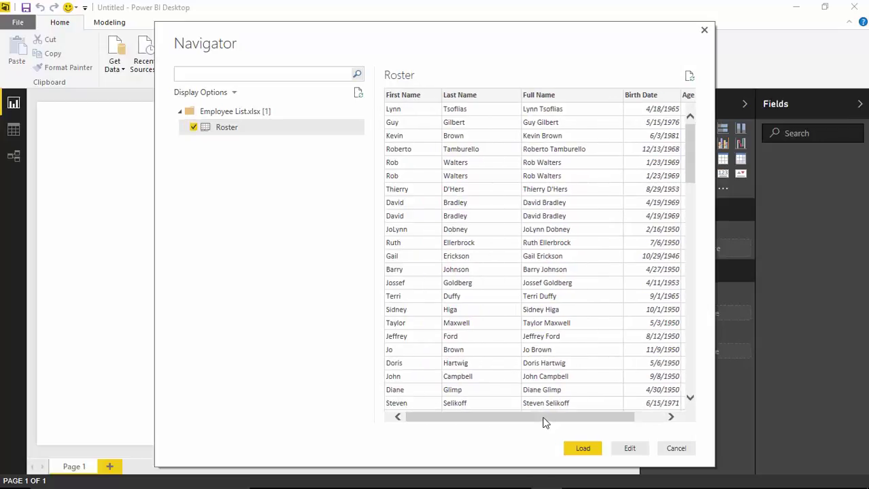
drag(543, 423, 571, 423)
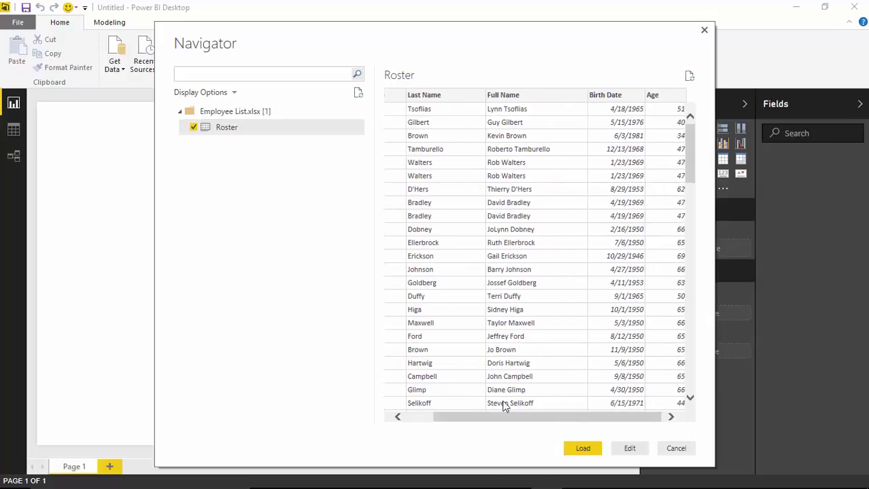
click(581, 452)
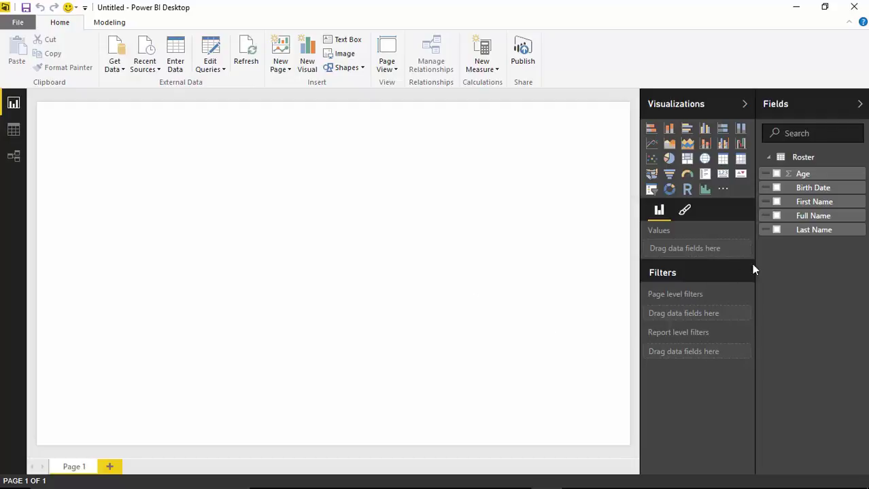
- Add a table of Full Name and Age and stretch it down to show more rows
click(777, 216)
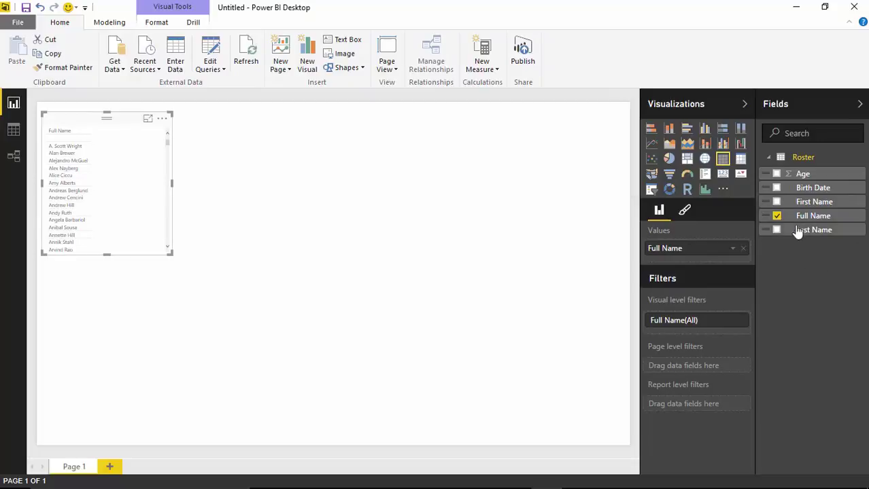
click(776, 174)
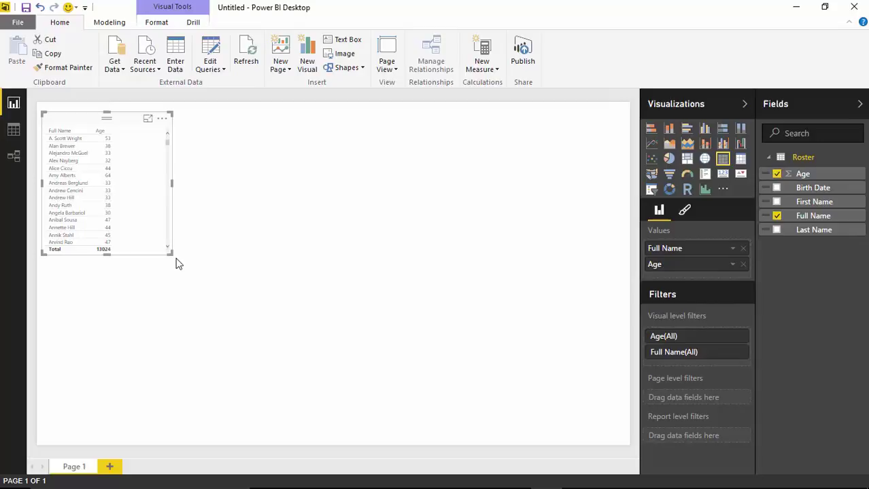
drag(170, 253, 199, 429)
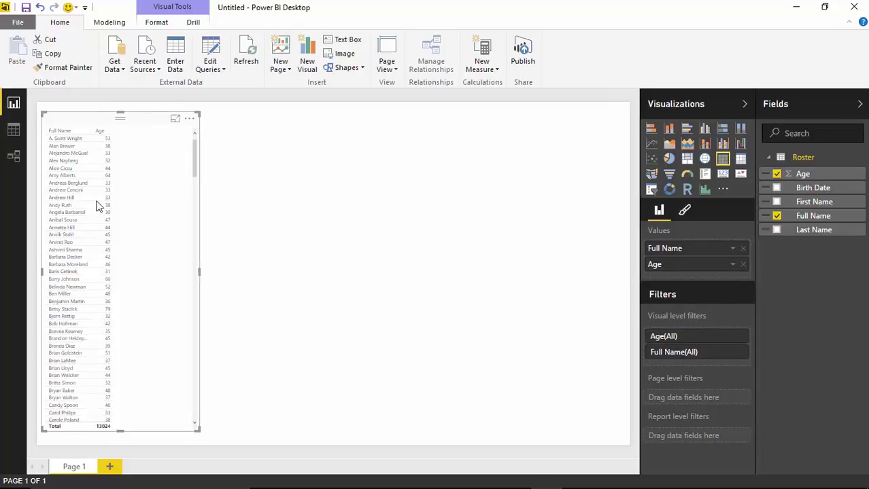
- Set the table's General text size to 14 pt
click(685, 212)
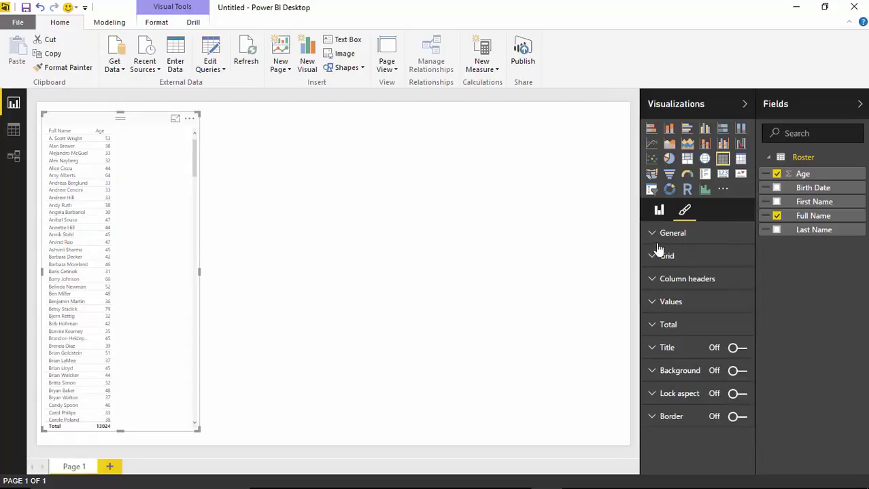
click(657, 234)
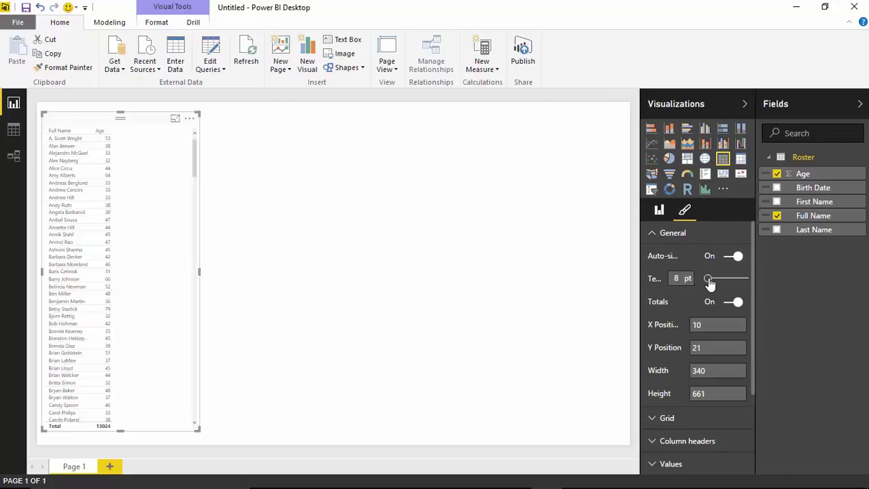
drag(709, 283, 713, 280)
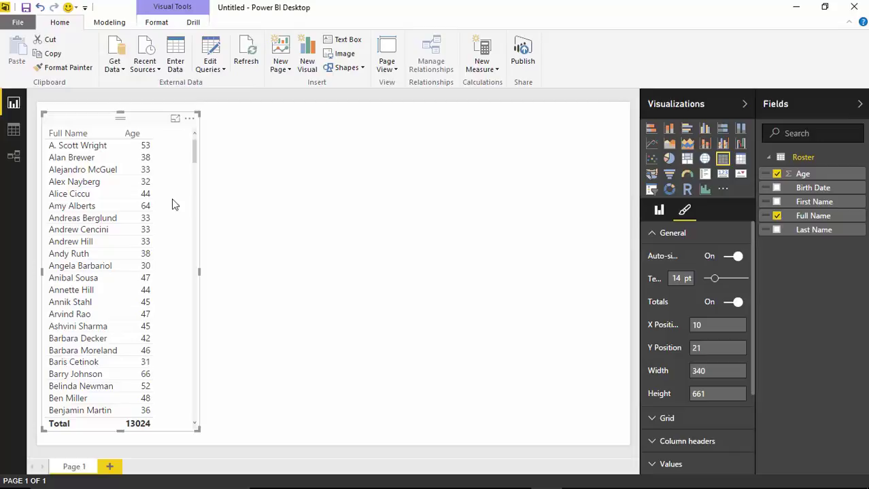
click(299, 261)
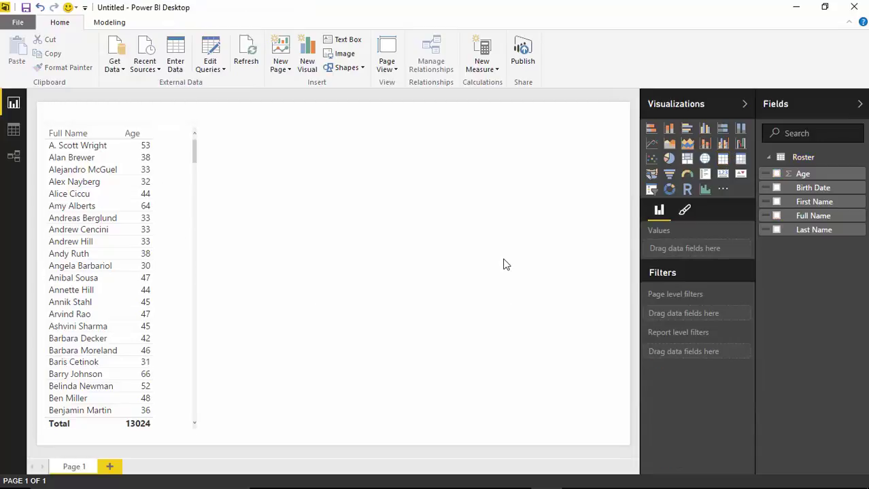
- Add a Histogram visual and drag it larger into the space beside the table
click(704, 191)
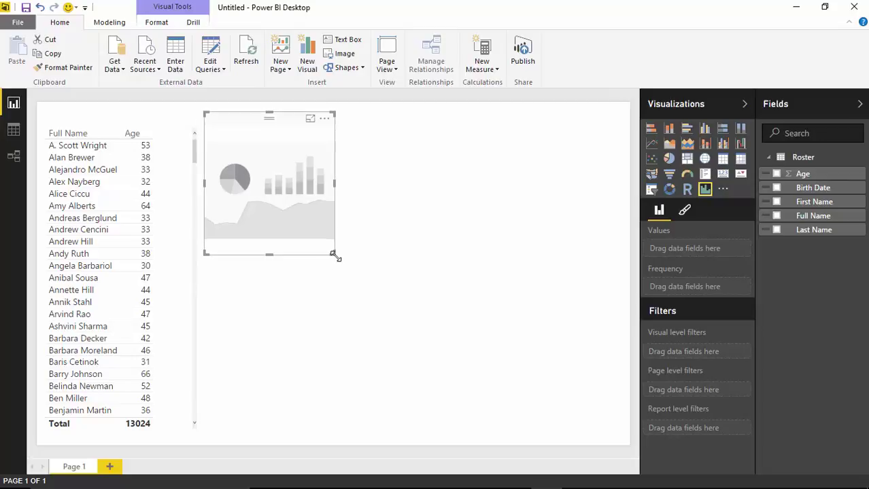
drag(333, 254, 565, 328)
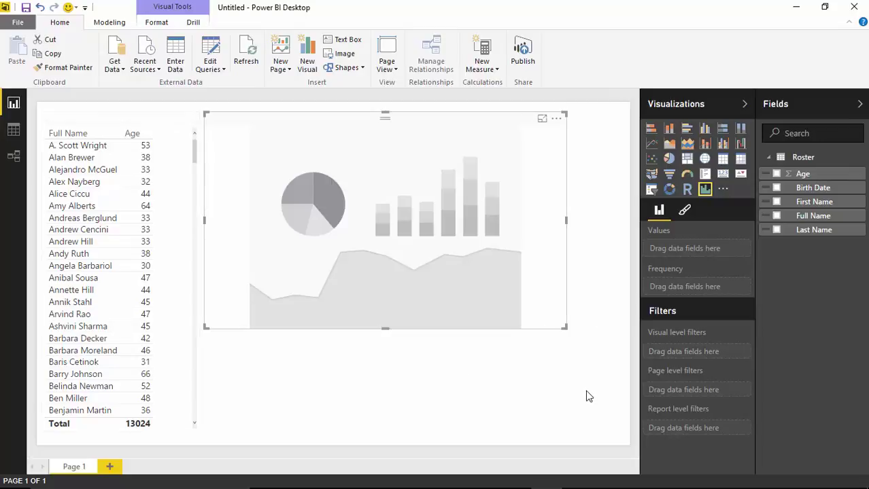
- Plot Age against a count of Full Name in the histogram and enlarge it
click(776, 174)
click(776, 216)
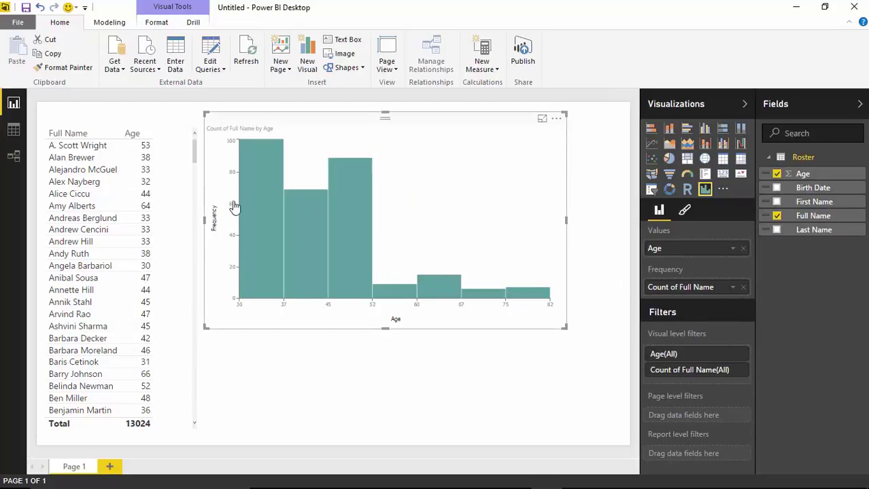
drag(564, 327, 609, 354)
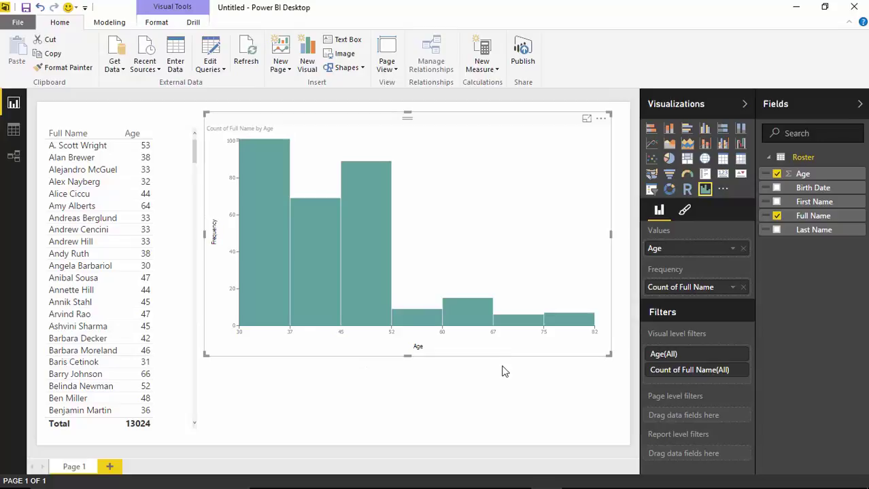
- Try the histogram's title and background format options, then shrink the visual slightly
click(684, 213)
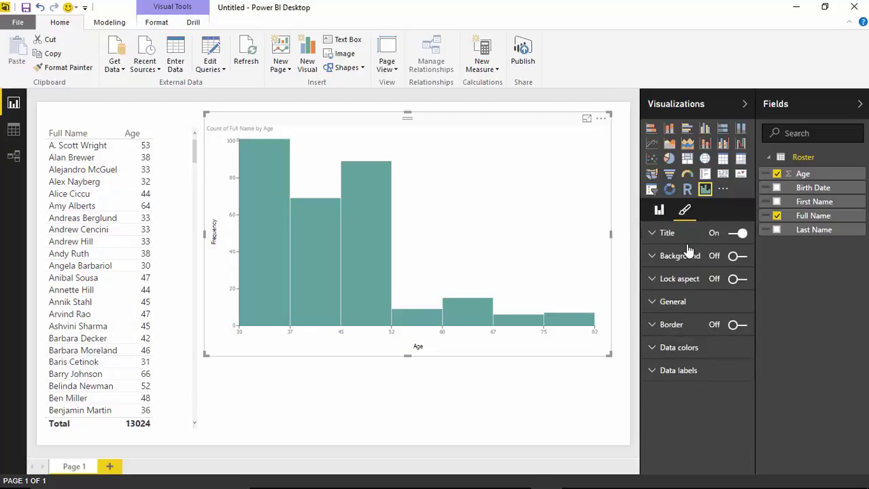
click(731, 234)
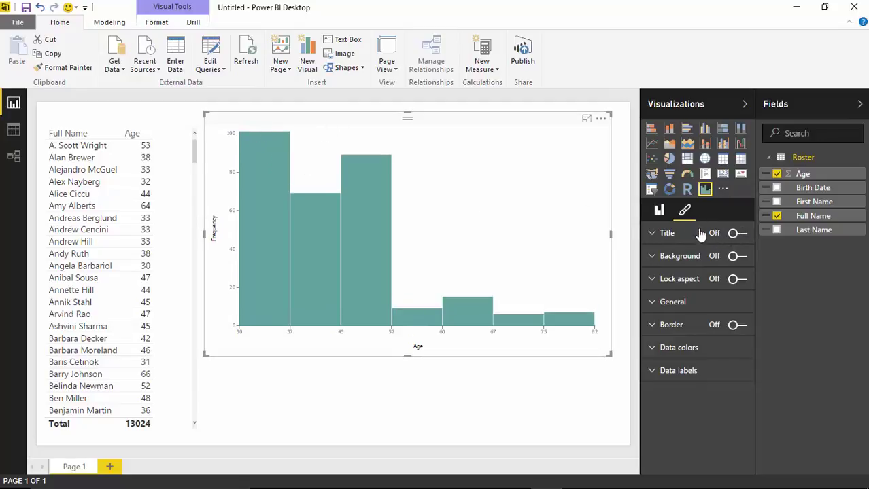
click(737, 233)
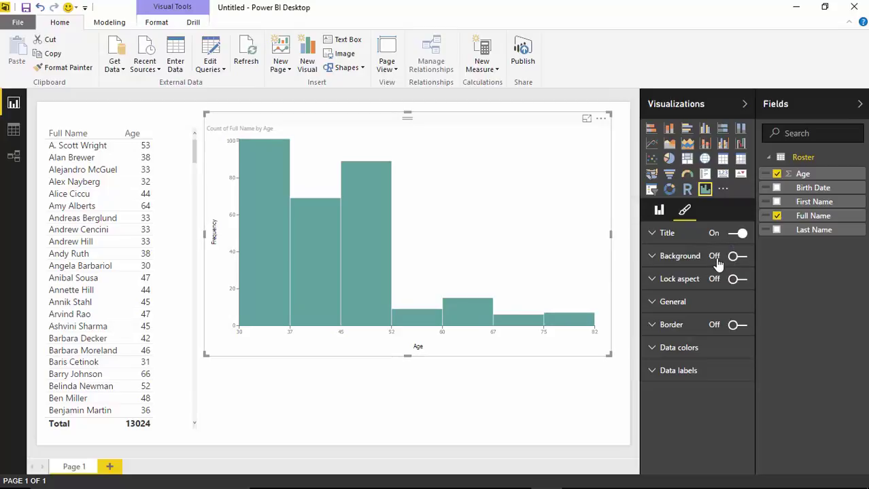
click(734, 257)
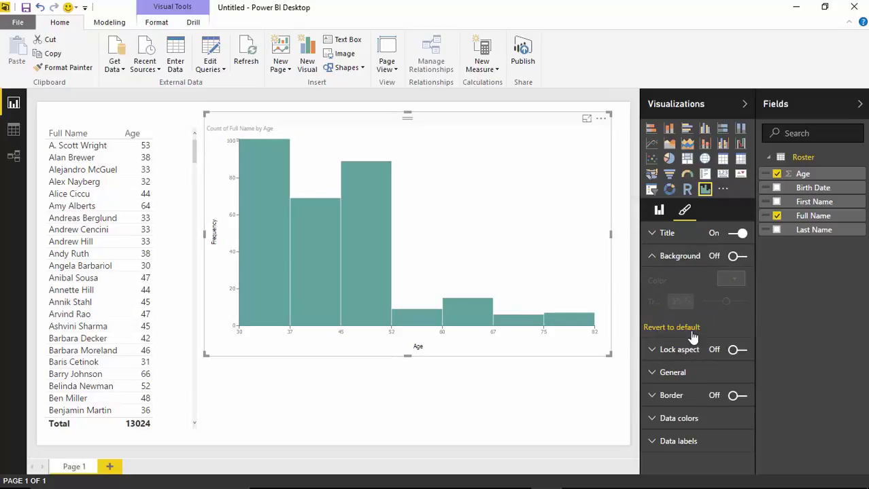
click(652, 255)
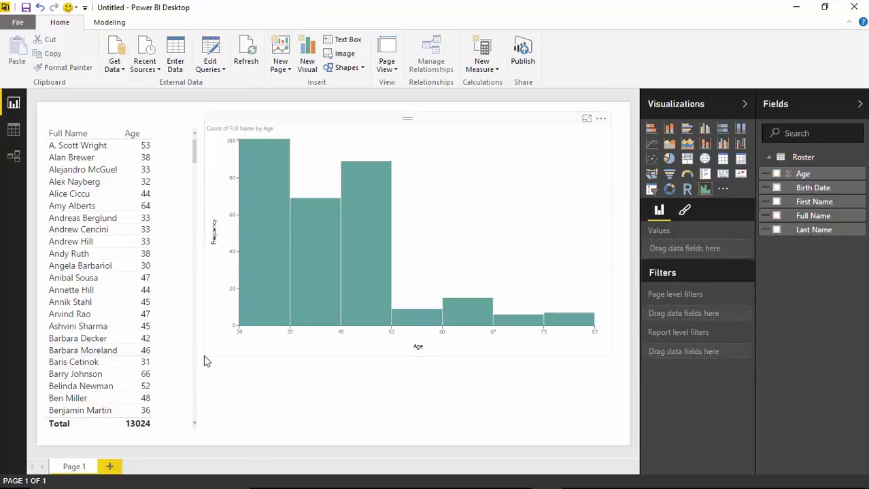
mouse_move(204, 354)
mouse_down()
mouse_move(229, 270)
mouse_move(231, 373)
mouse_up()
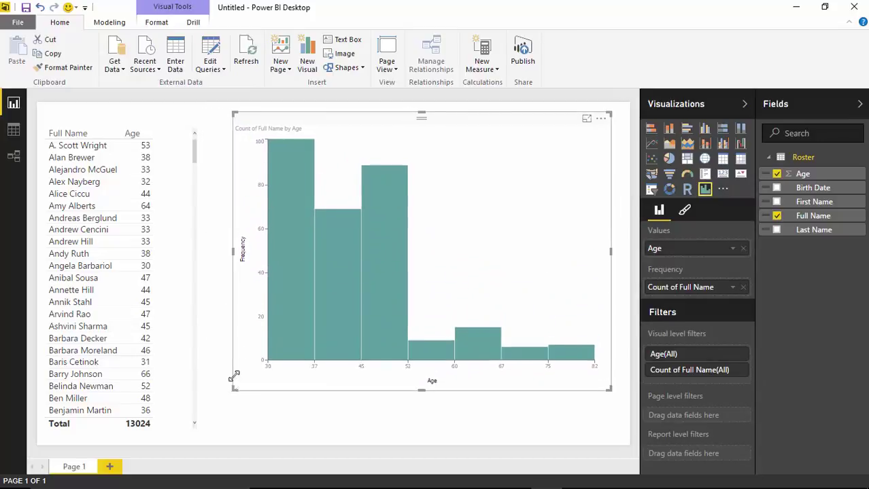
- Turn Lock aspect on and resize the histogram proportionally beside the table
click(684, 210)
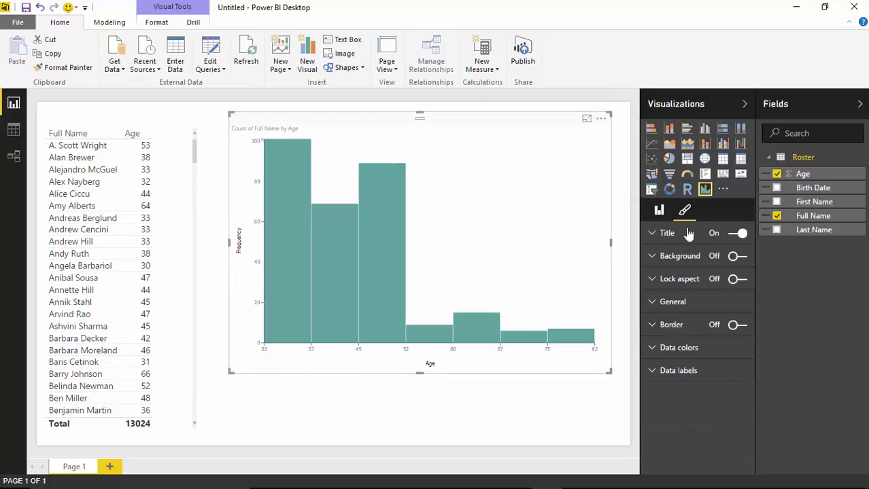
click(733, 278)
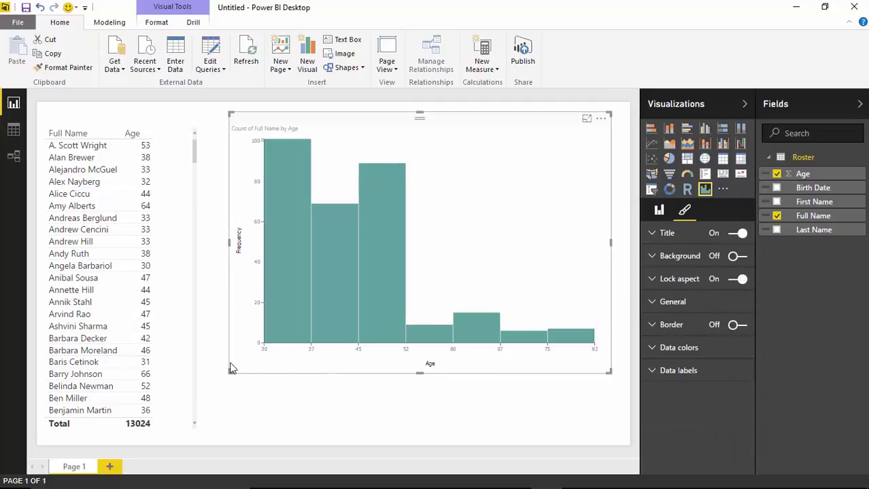
drag(230, 372, 315, 280)
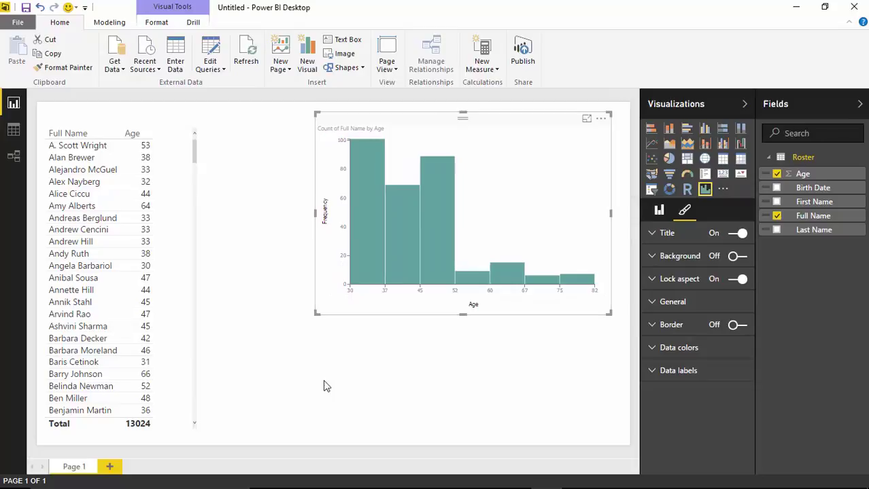
drag(315, 313, 275, 373)
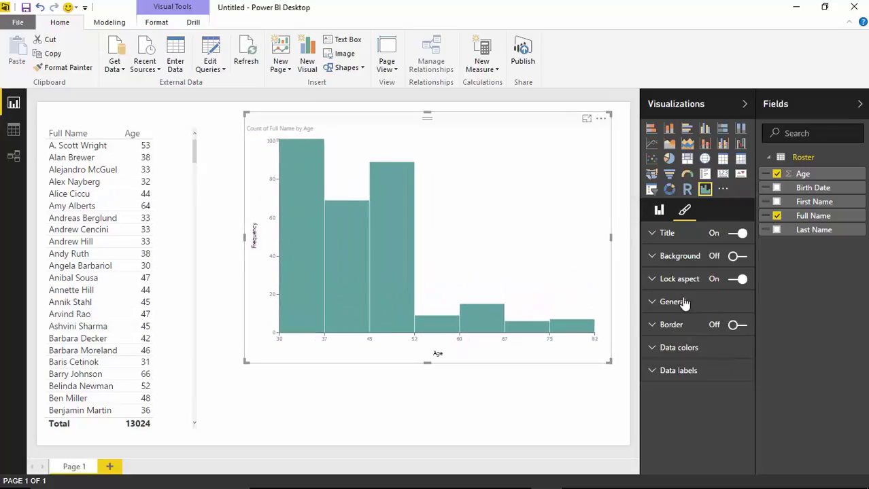
- Enter 12 bins in the histogram's General settings, keeping the y-axis on Frequency
click(651, 304)
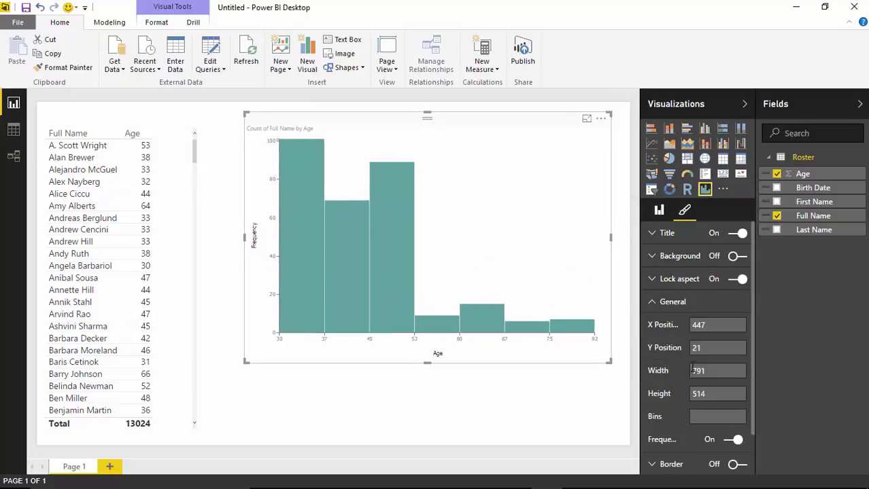
scroll(660, 364, down, 1)
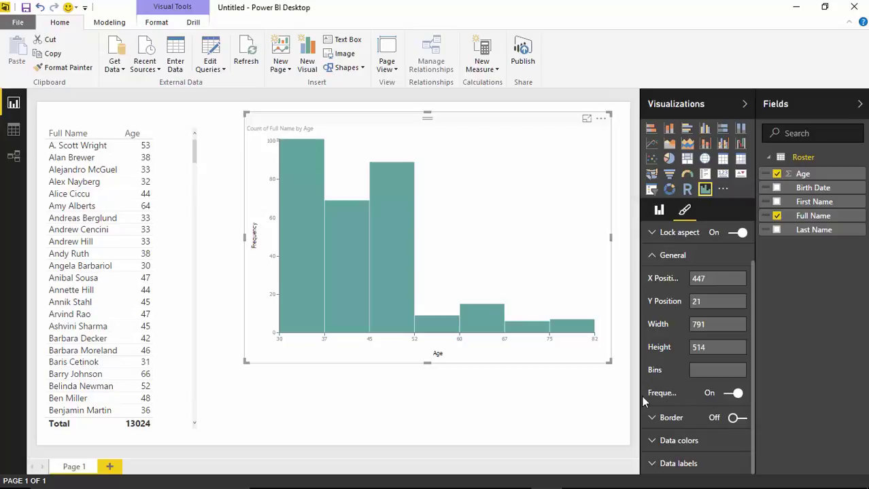
click(734, 394)
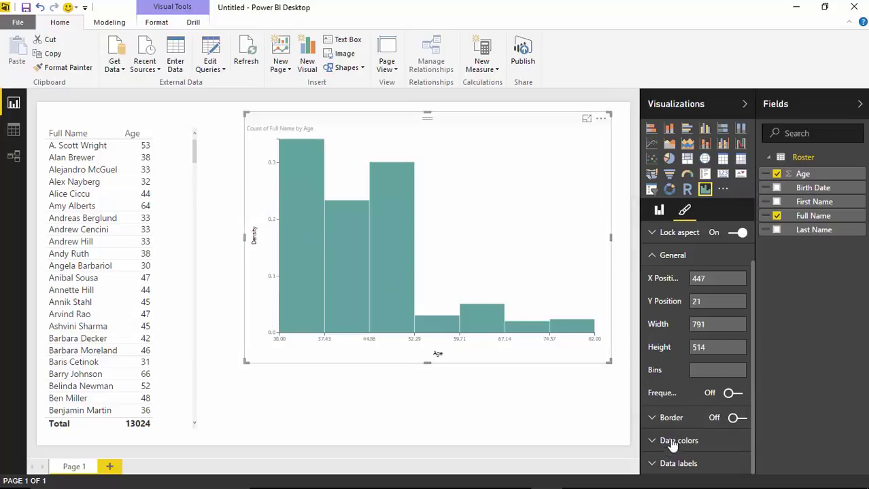
click(731, 394)
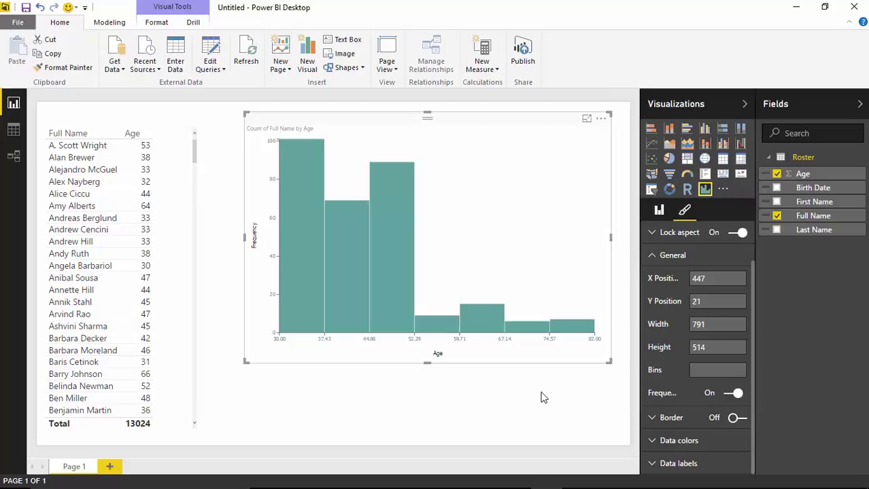
click(692, 372)
text(12)
key(Return)
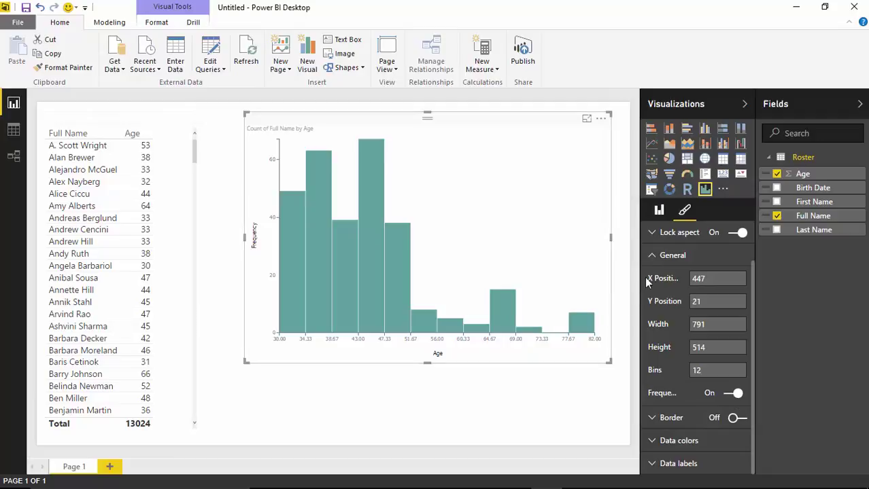
- Collapse General settings and toggle the chart border on and off again
click(655, 256)
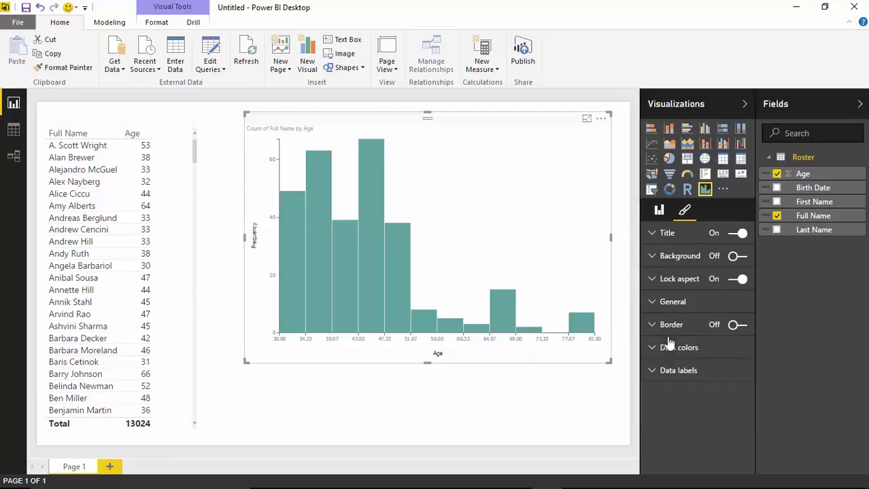
click(734, 326)
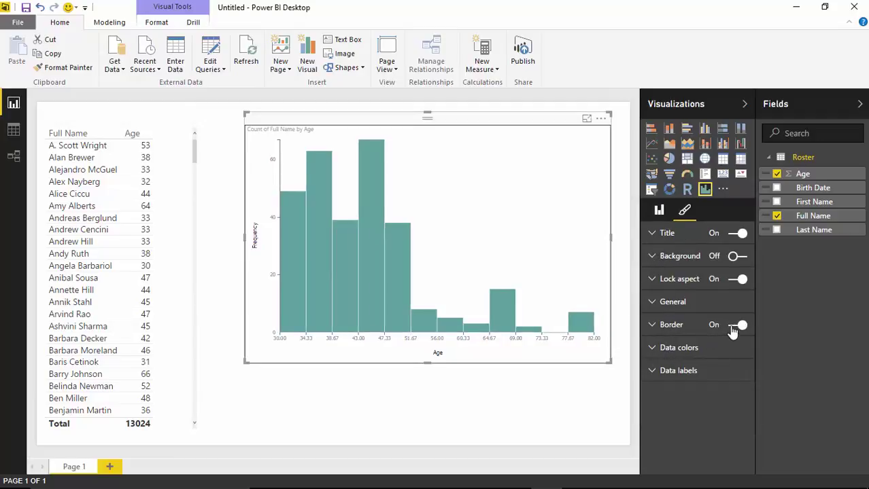
click(734, 326)
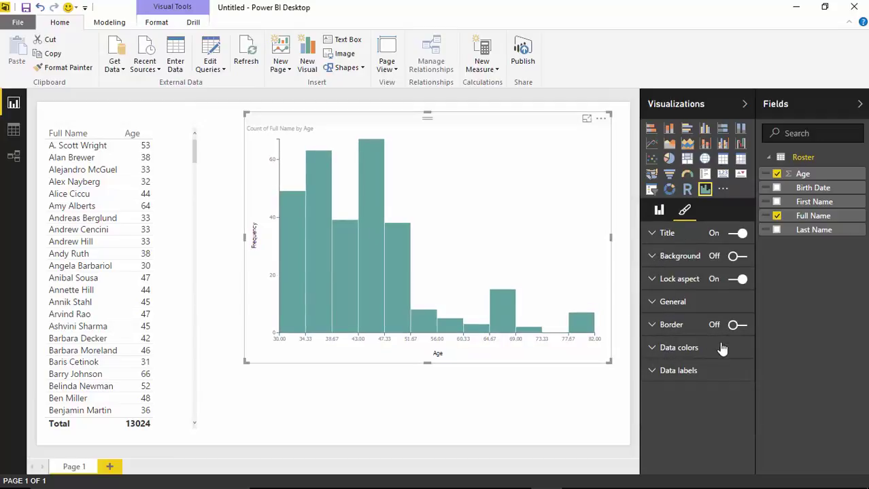
- Set the histogram bars' Data colors fill to orange
click(651, 349)
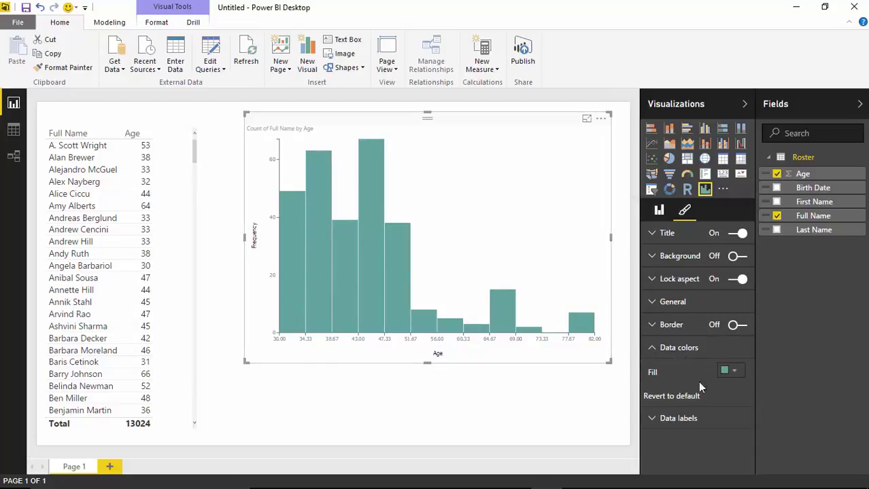
click(737, 373)
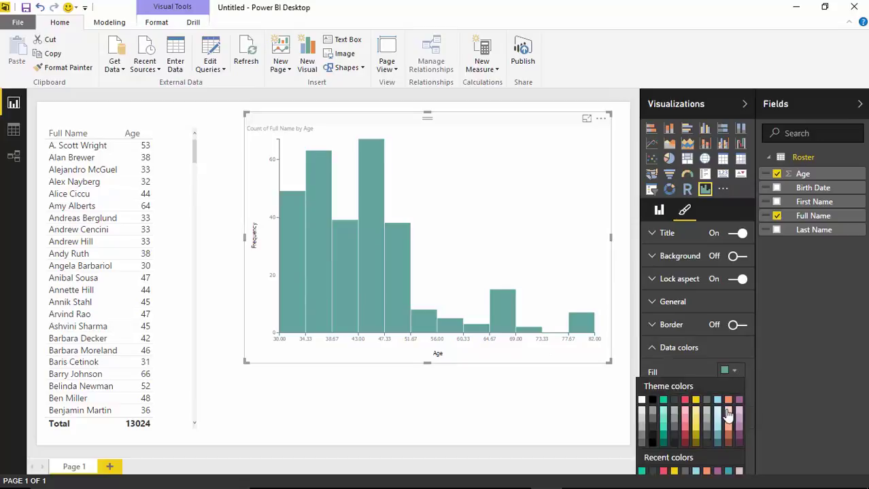
click(730, 403)
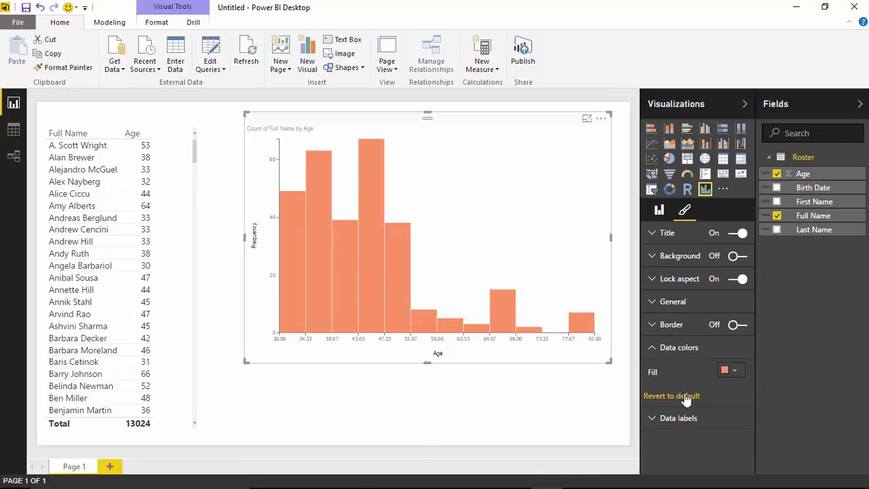
click(651, 352)
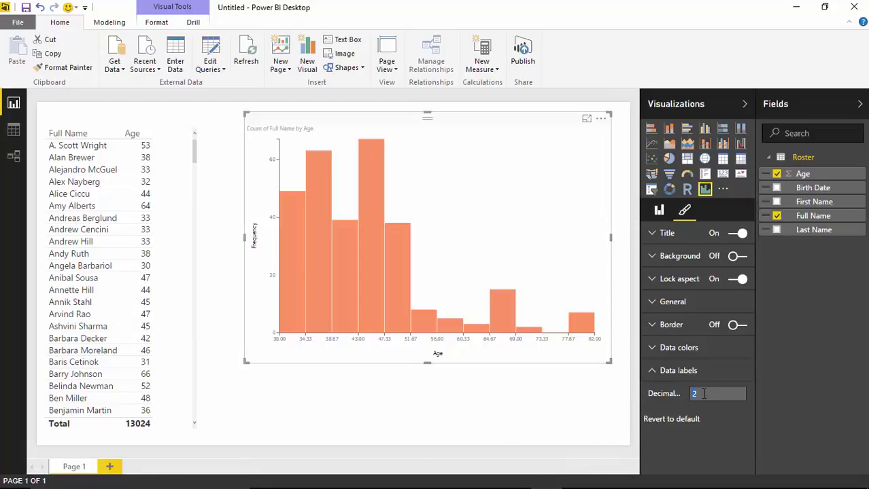
- Apply 0 decimal places to the age-axis labels and reselect the histogram
click(543, 403)
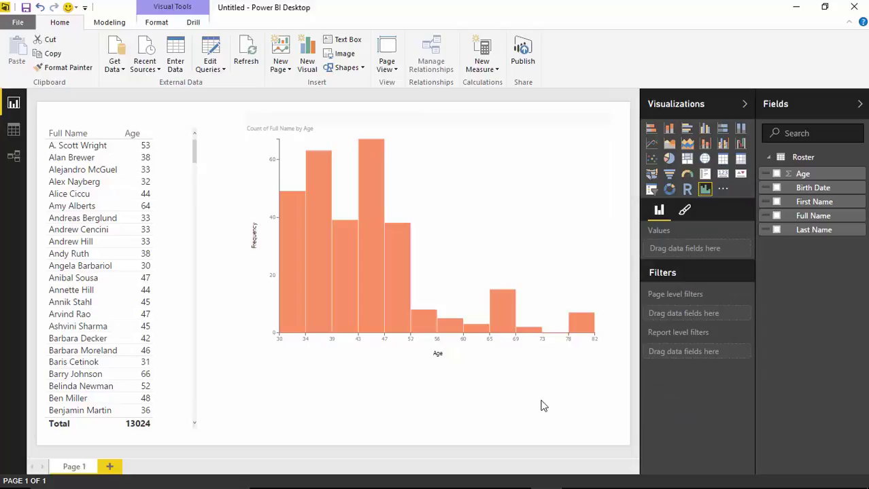
click(378, 356)
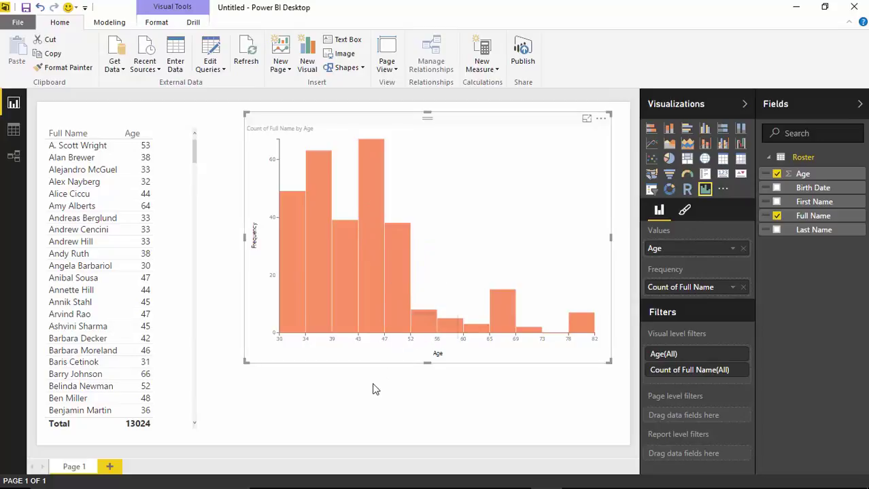
mouse_move(371, 238)
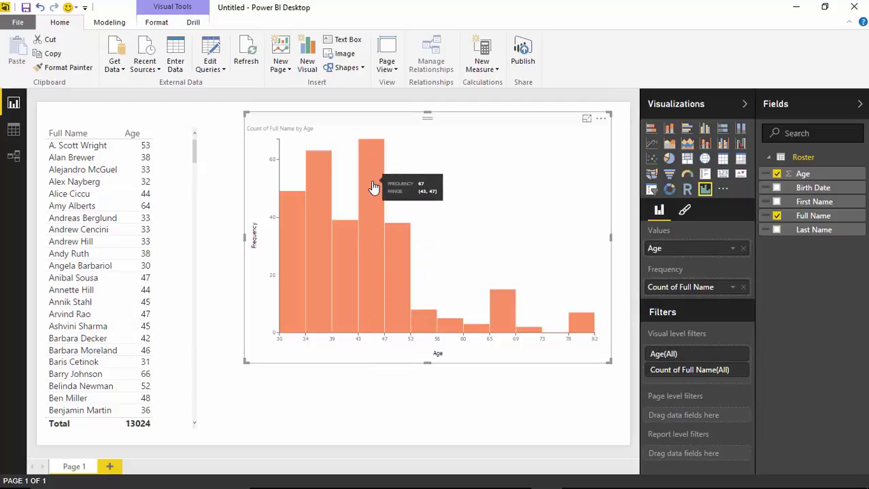
click(373, 187)
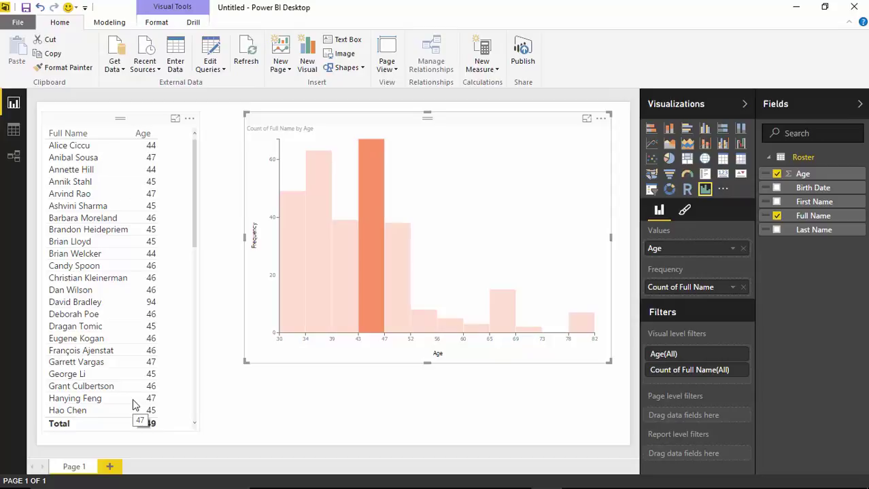
click(529, 329)
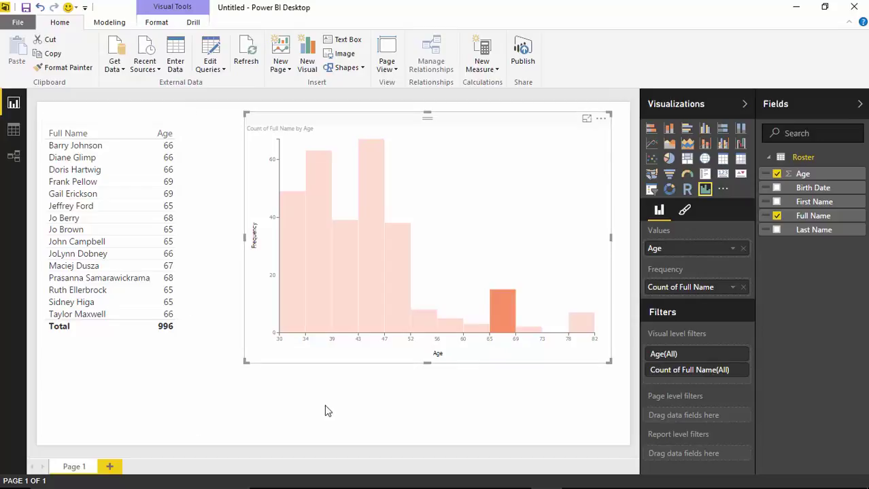
click(453, 216)
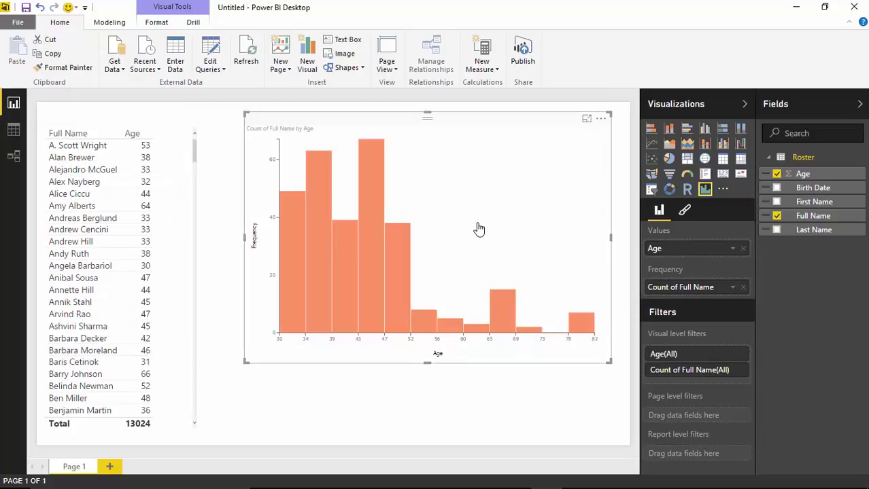
click(586, 119)
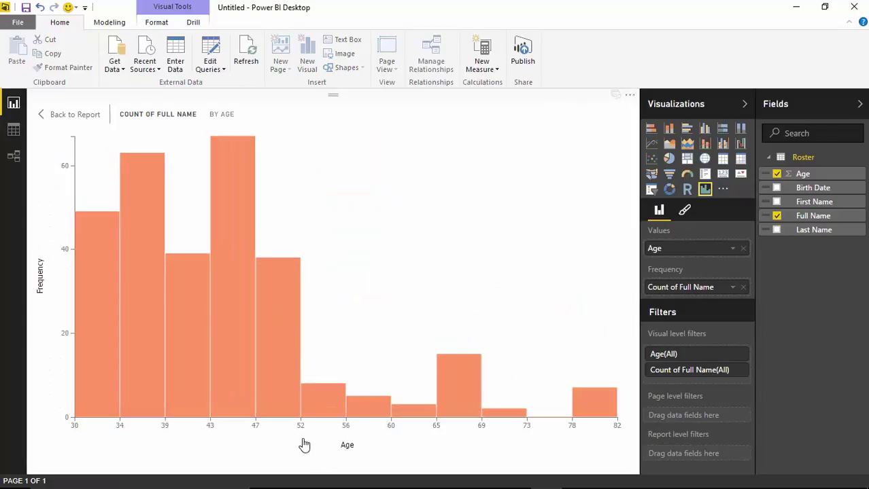
click(82, 115)
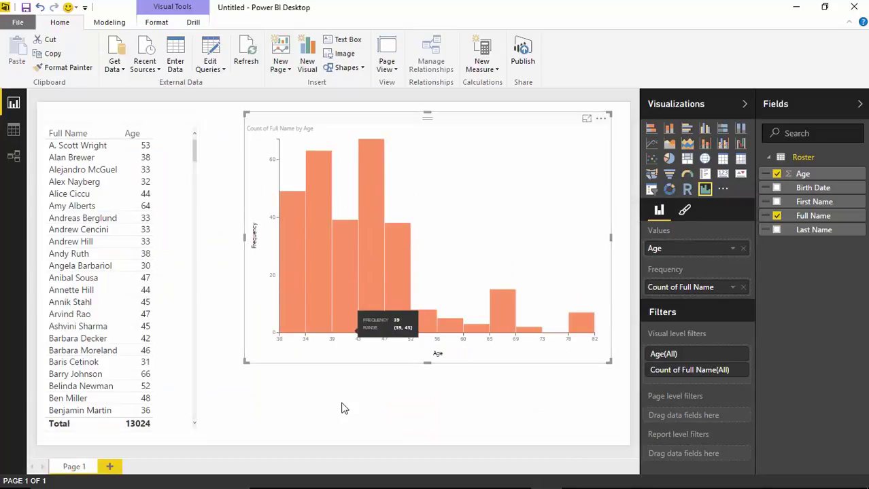